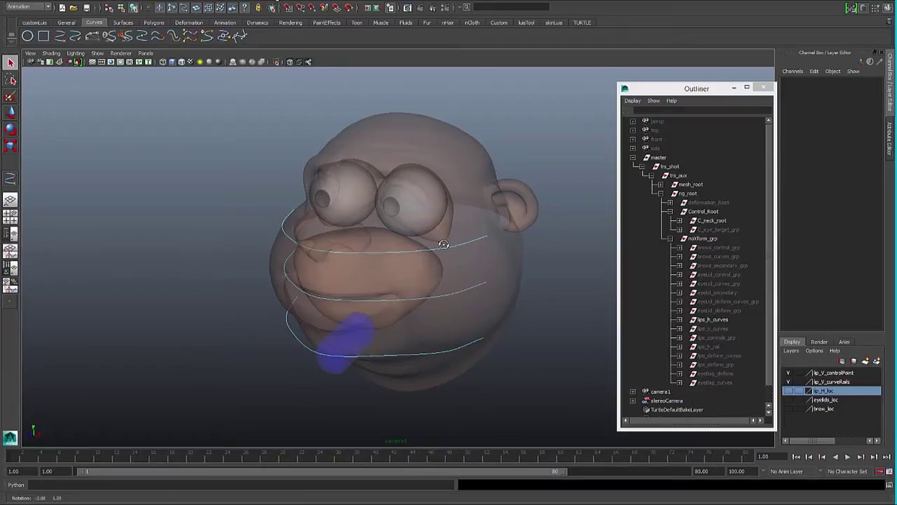
- Rotate the jaw control open to about 20 degrees in X
{"action": "left_click", "coordinate": [323, 361]}
{"action": "key", "text": "e"}
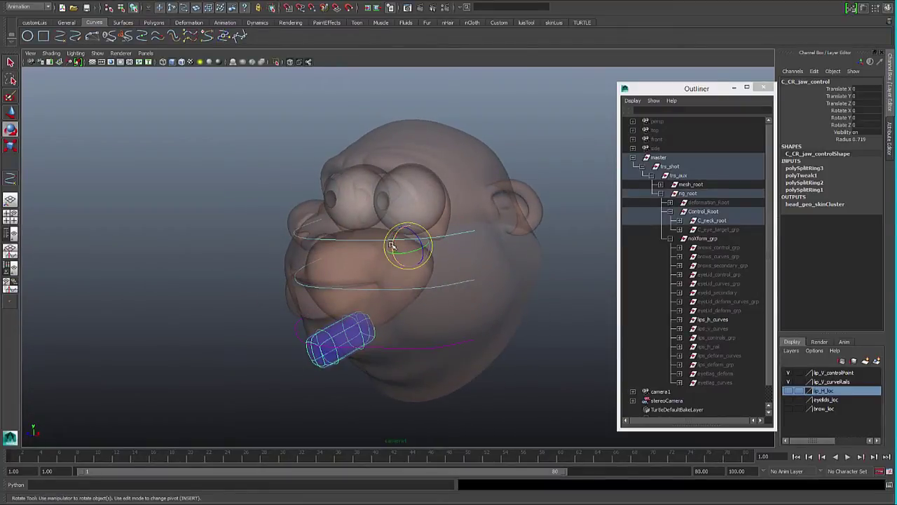
{"action": "mouse_move", "coordinate": [394, 242]}
{"action": "left_mouse_down"}
{"action": "mouse_move", "coordinate": [397, 250]}
{"action": "mouse_move", "coordinate": [392, 235]}
{"action": "mouse_move", "coordinate": [390, 246]}
{"action": "mouse_move", "coordinate": [385, 240]}
{"action": "mouse_move", "coordinate": [387, 249]}
{"action": "left_mouse_up"}
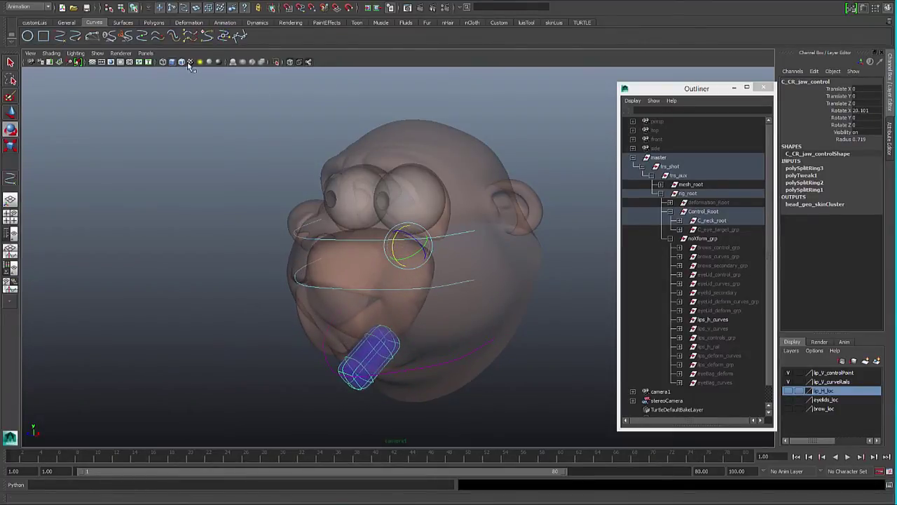
- Turn off X-ray shading and rotate the jaw control back to about 3 degrees in X
{"action": "left_click", "coordinate": [290, 63]}
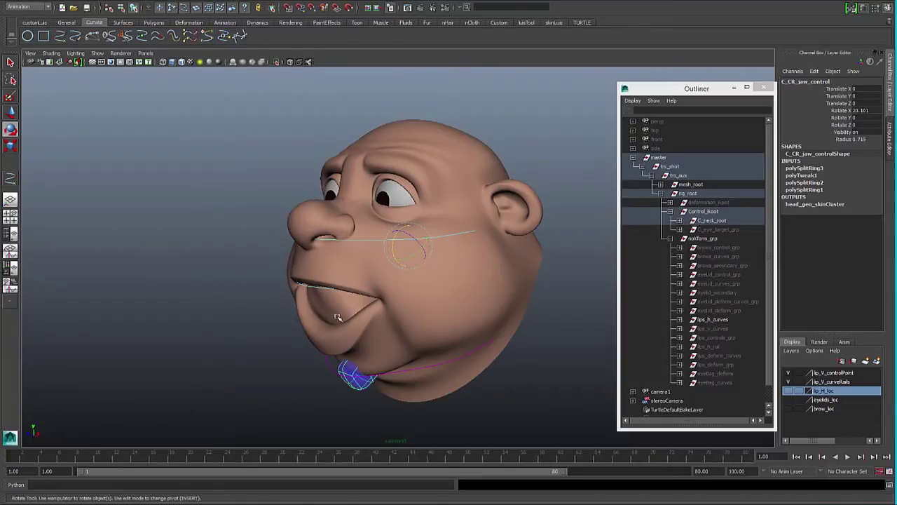
{"action": "left_click_drag", "start_coordinate": [337, 317], "coordinate": [295, 340], "text": "alt"}
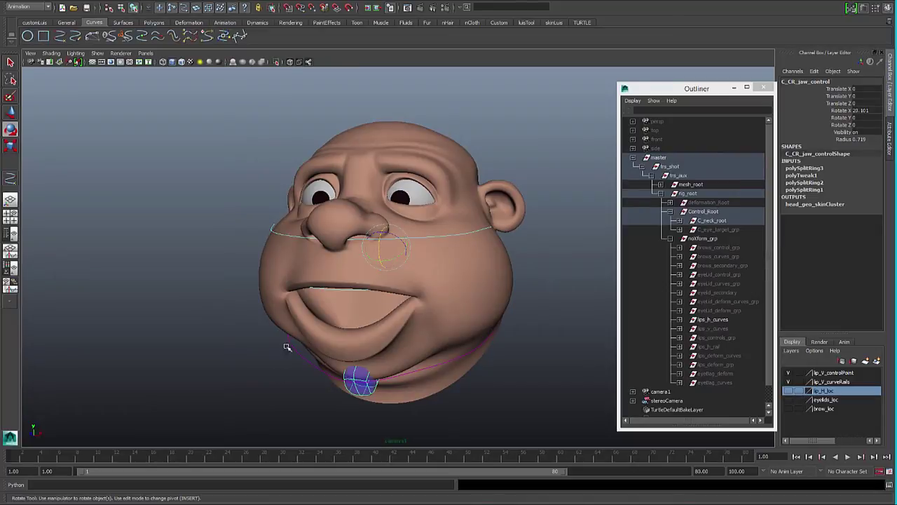
{"action": "left_click_drag", "start_coordinate": [380, 245], "coordinate": [376, 241]}
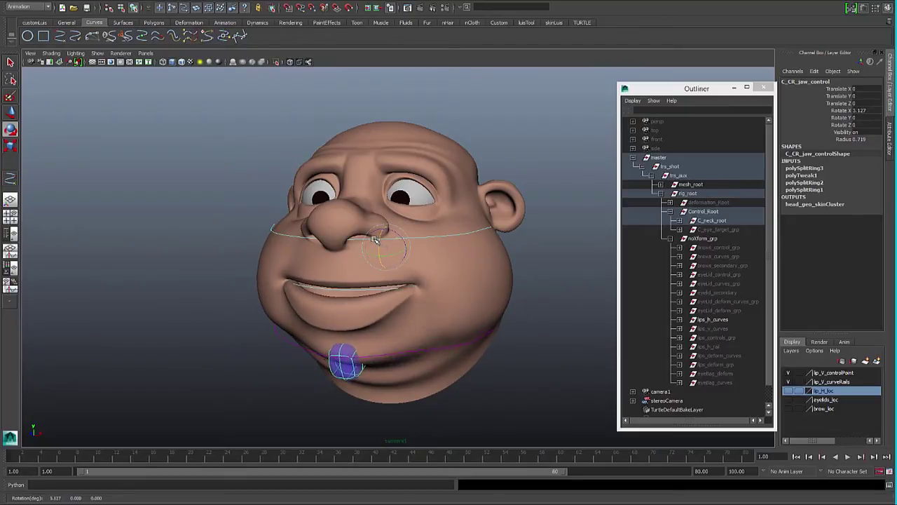
- Hide mesh_root and unhide the lips_v_curves and lips_controls_grp groups
{"action": "left_click", "coordinate": [697, 185]}
{"action": "key", "text": "ctrl+h"}
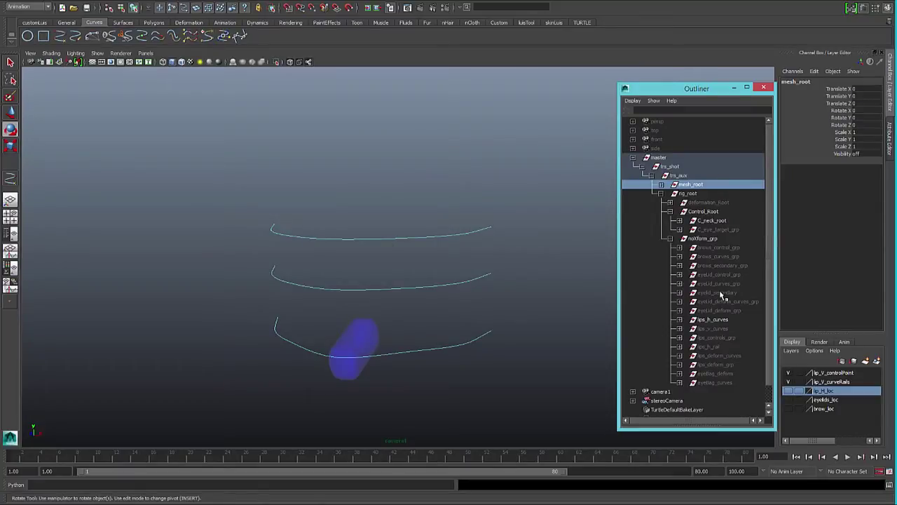
{"action": "left_click", "coordinate": [714, 329]}
{"action": "key", "text": "shift+h"}
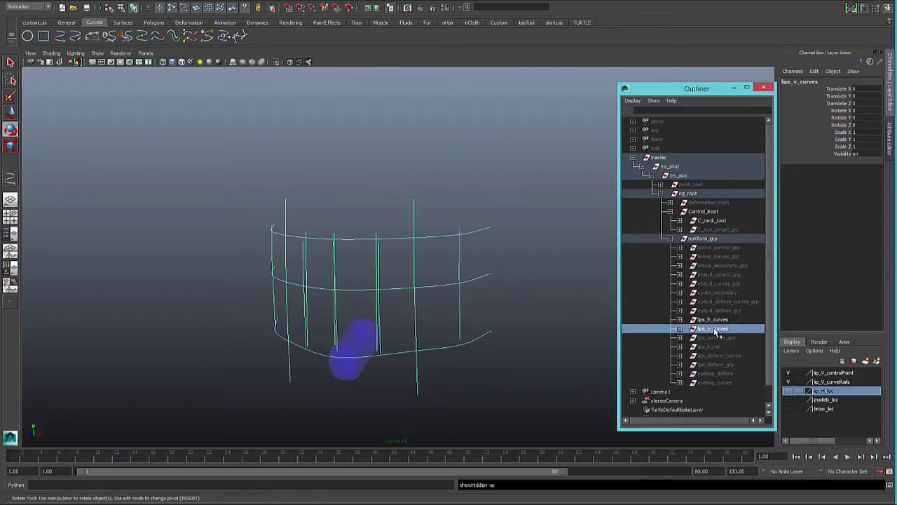
{"action": "left_click", "coordinate": [715, 337]}
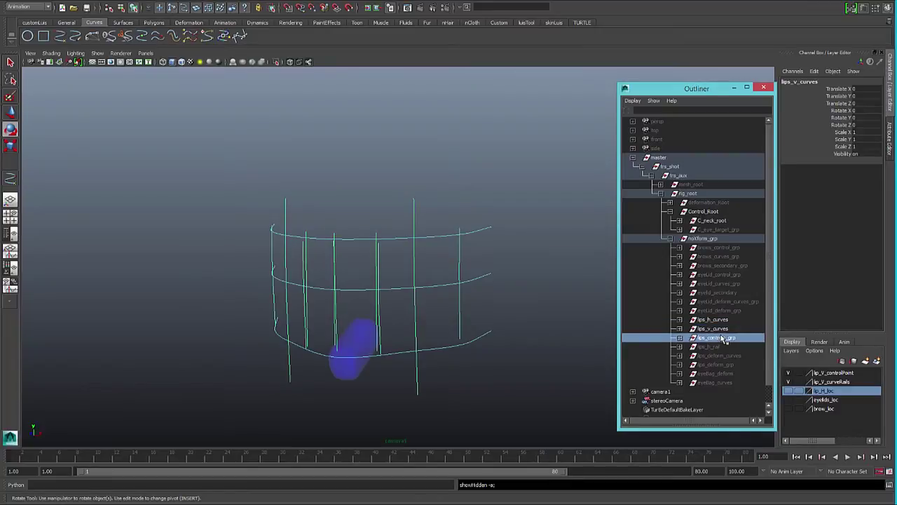
{"action": "key", "text": "shift+h"}
{"action": "left_click", "coordinate": [451, 194]}
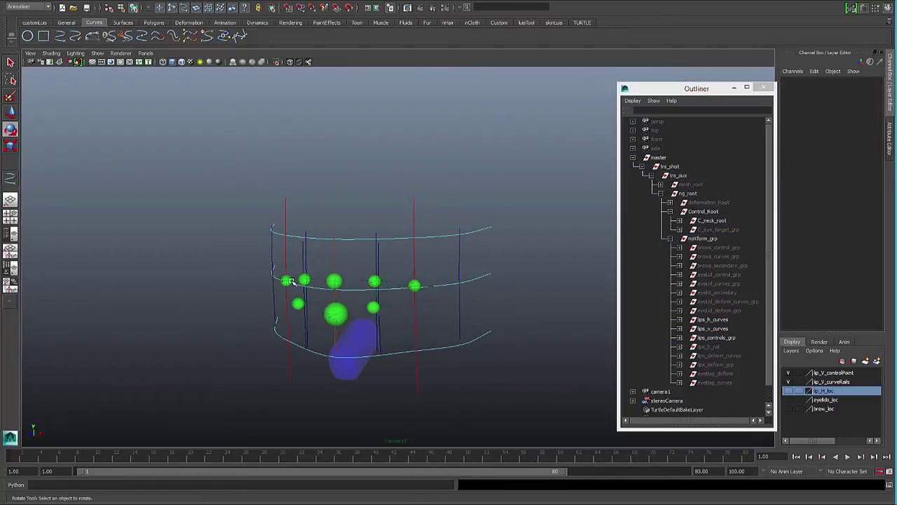
- Slide the left lip corner control out to X about 1.23 and back to about -0.04, and unhide mesh_root
{"action": "left_click", "coordinate": [417, 284]}
{"action": "key", "text": "w"}
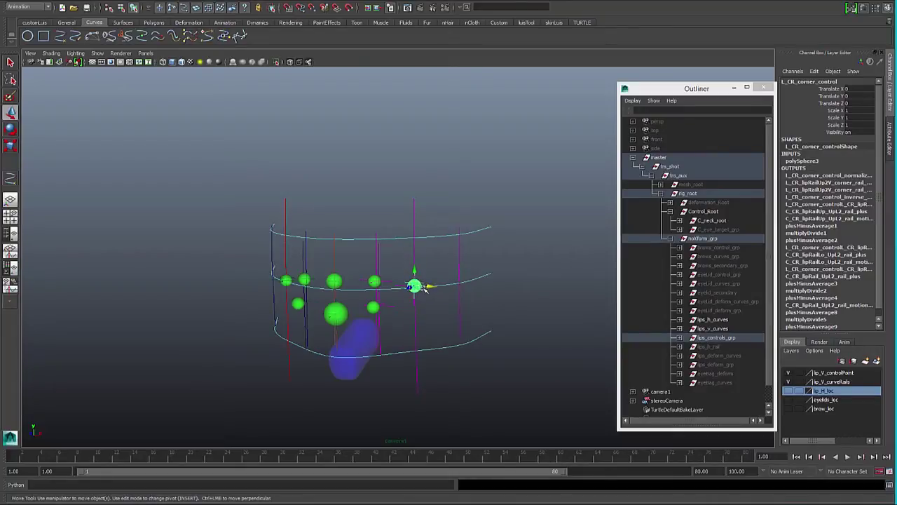
{"action": "left_click_drag", "start_coordinate": [425, 288], "coordinate": [467, 281]}
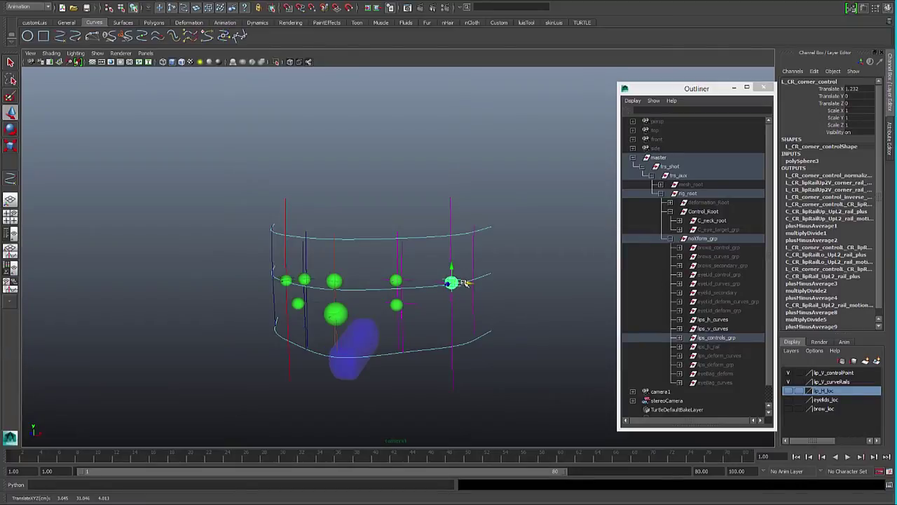
{"action": "left_click_drag", "start_coordinate": [464, 283], "coordinate": [427, 284]}
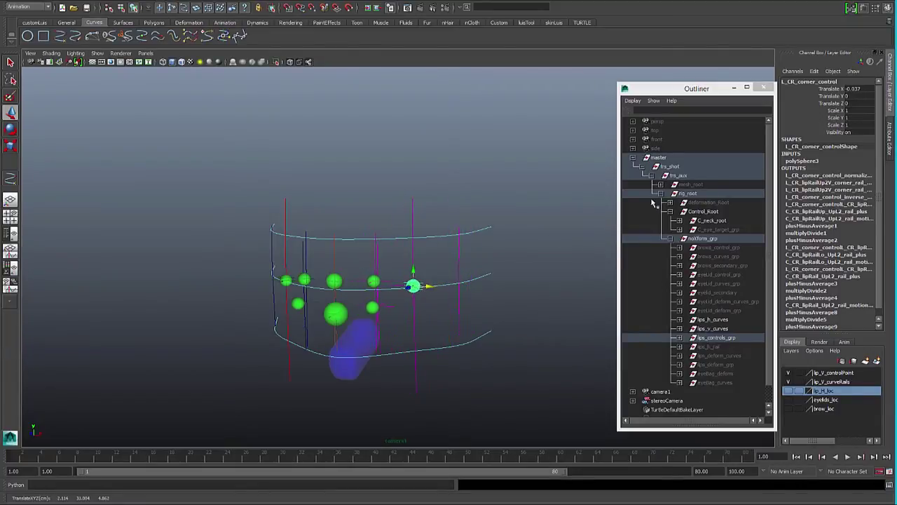
{"action": "left_click", "coordinate": [691, 185]}
{"action": "key", "text": "shift+h"}
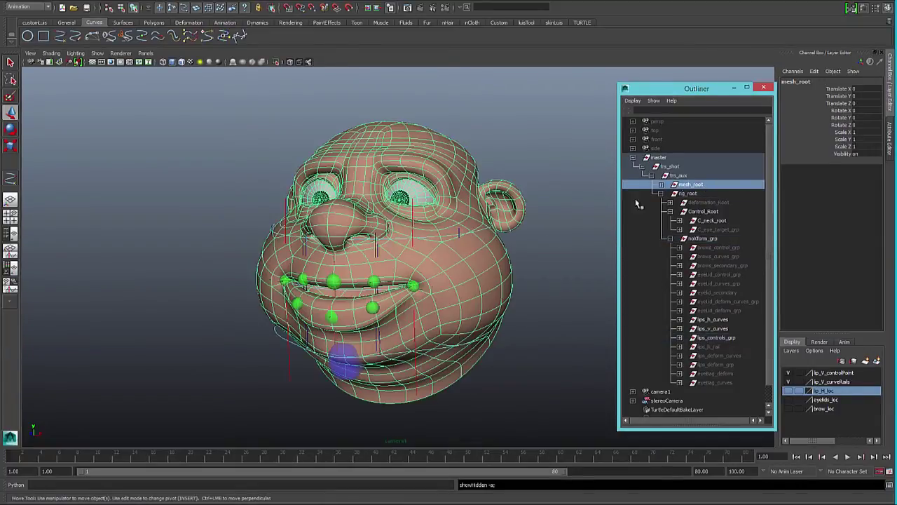
- Move the left lip corner control to X about 0.35 and the central upper lip control to X about -0.11, Z about -0.02
{"action": "left_click", "coordinate": [419, 287]}
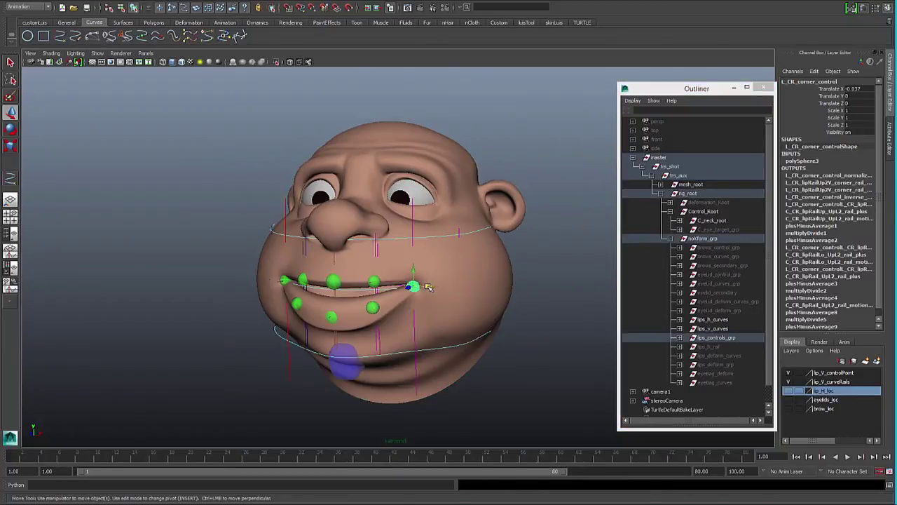
{"action": "mouse_move", "coordinate": [428, 287]}
{"action": "left_mouse_down"}
{"action": "mouse_move", "coordinate": [393, 287]}
{"action": "mouse_move", "coordinate": [443, 286]}
{"action": "left_mouse_up"}
{"action": "left_click", "coordinate": [332, 281]}
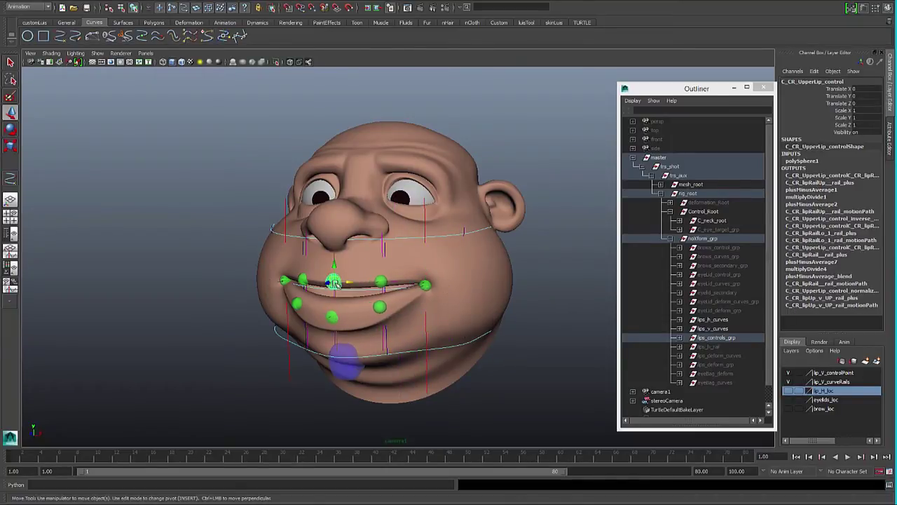
{"action": "mouse_move", "coordinate": [335, 281]}
{"action": "left_mouse_down"}
{"action": "mouse_move", "coordinate": [333, 271]}
{"action": "mouse_move", "coordinate": [346, 283]}
{"action": "left_mouse_up"}
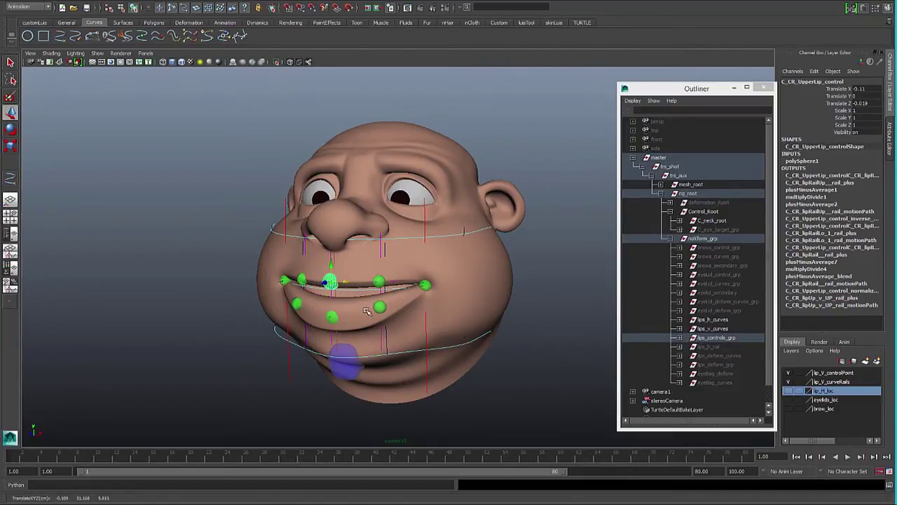
- Rotate the jaw control open to about 31 degrees in X, inspect the mouth, and close it to about 2.7 degrees
{"action": "left_click", "coordinate": [351, 366]}
{"action": "key", "text": "e"}
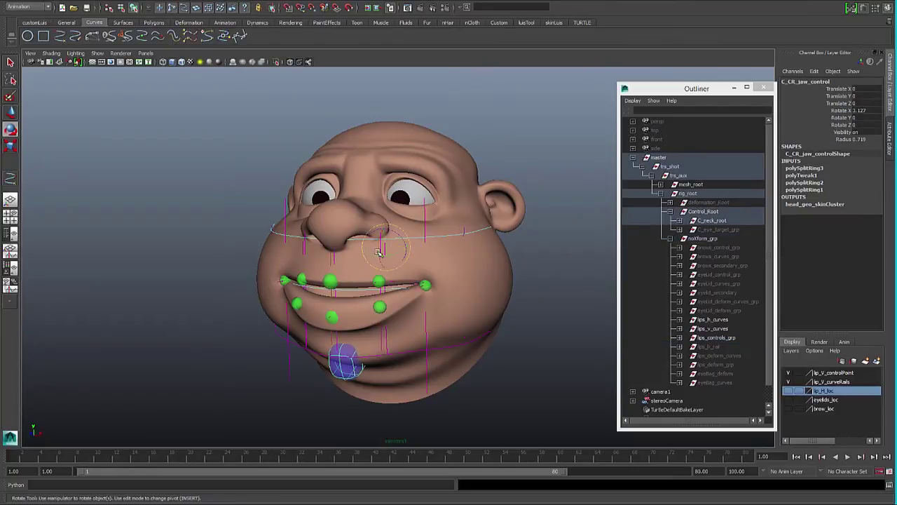
{"action": "left_click_drag", "start_coordinate": [379, 244], "coordinate": [315, 252]}
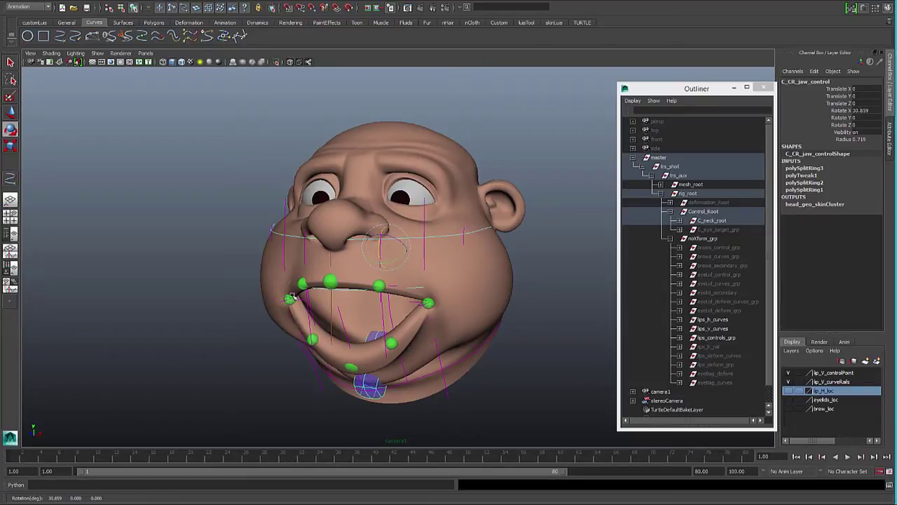
{"action": "left_click_drag", "start_coordinate": [414, 339], "coordinate": [306, 299], "text": "alt"}
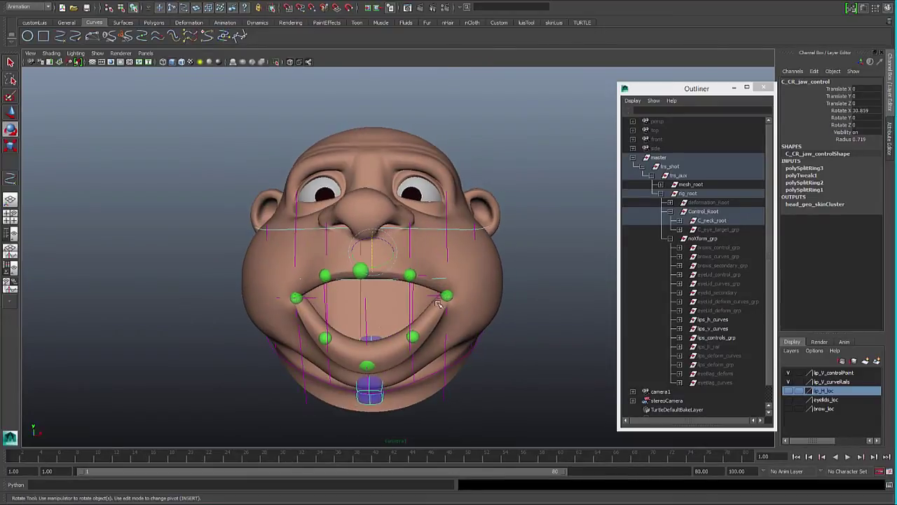
{"action": "left_click_drag", "start_coordinate": [401, 337], "coordinate": [364, 341], "text": "alt"}
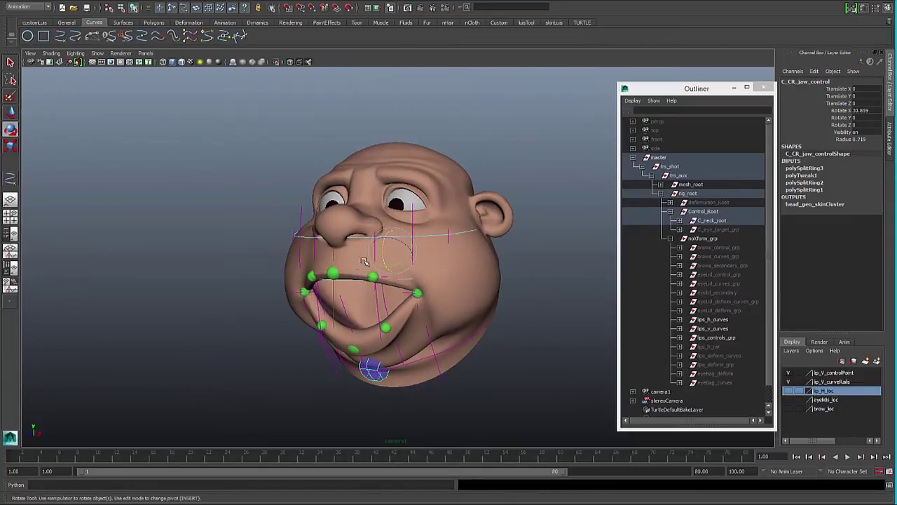
{"action": "left_click_drag", "start_coordinate": [384, 251], "coordinate": [381, 241]}
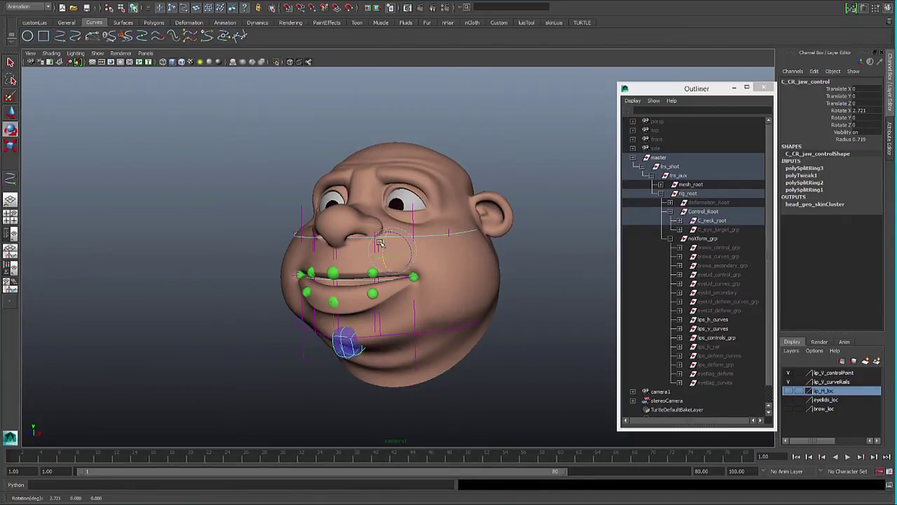
- Move the left lip corner control inward to X about -0.28
{"action": "key", "text": "q"}
{"action": "left_click", "coordinate": [413, 278]}
{"action": "key", "text": "w"}
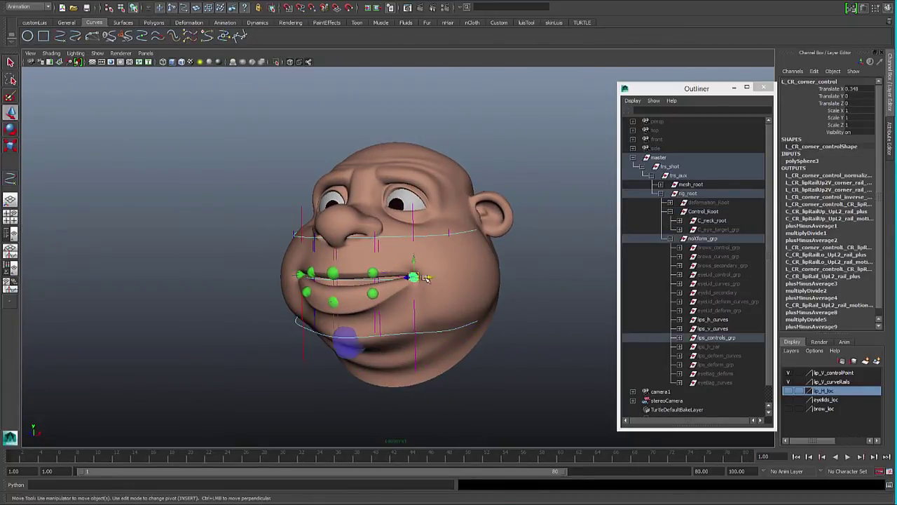
{"action": "left_click_drag", "start_coordinate": [419, 278], "coordinate": [394, 284]}
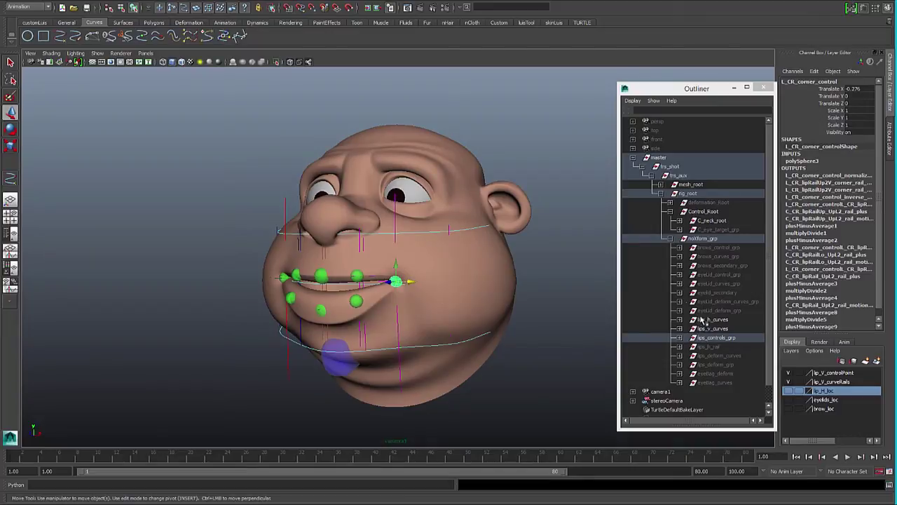
- Unhide the lips_deform_curves group and hide mesh_root
{"action": "left_click", "coordinate": [719, 356]}
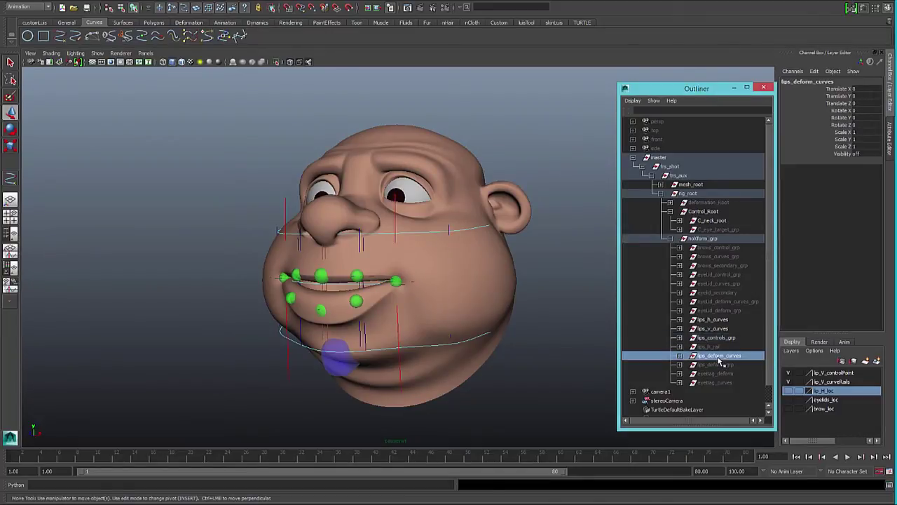
{"action": "key", "text": "shift+h"}
{"action": "left_click", "coordinate": [691, 184]}
{"action": "key", "text": "ctrl+h"}
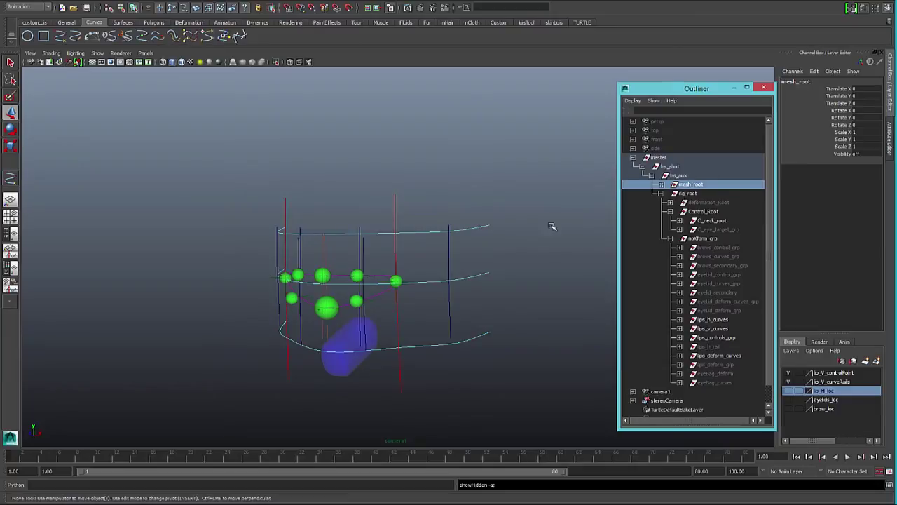
- Select the left upper and lower lip deform curves and view them from the front
{"action": "left_click", "coordinate": [337, 276]}
{"action": "key", "text": "q"}
{"action": "left_click", "coordinate": [344, 310]}
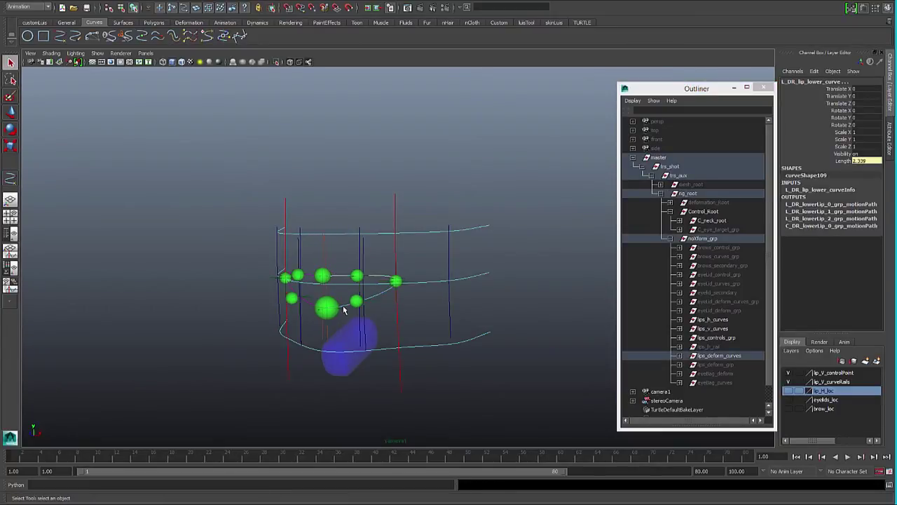
{"action": "left_click_drag", "start_coordinate": [315, 274], "coordinate": [387, 272], "text": "alt"}
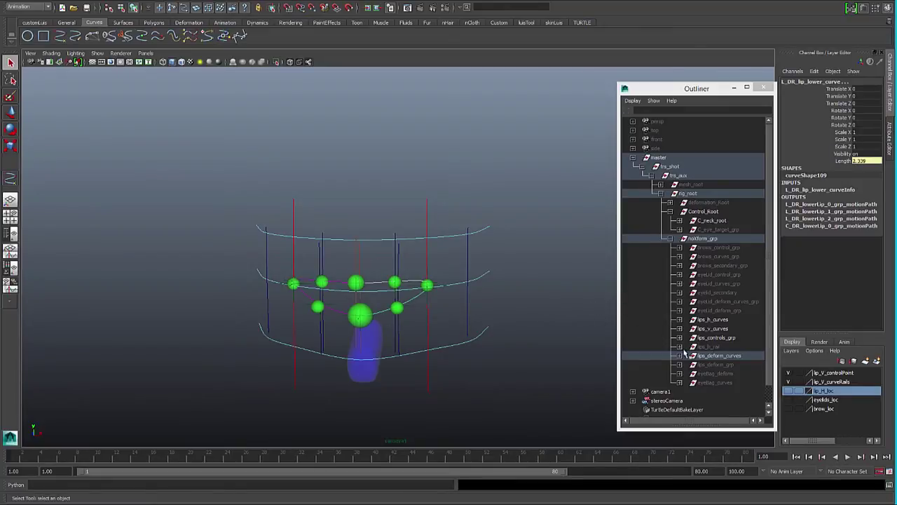
- Unhide lips_deform_grp and briefly show deformation_Root before hiding it again
{"action": "left_click", "coordinate": [719, 365]}
{"action": "key", "text": "shift+h"}
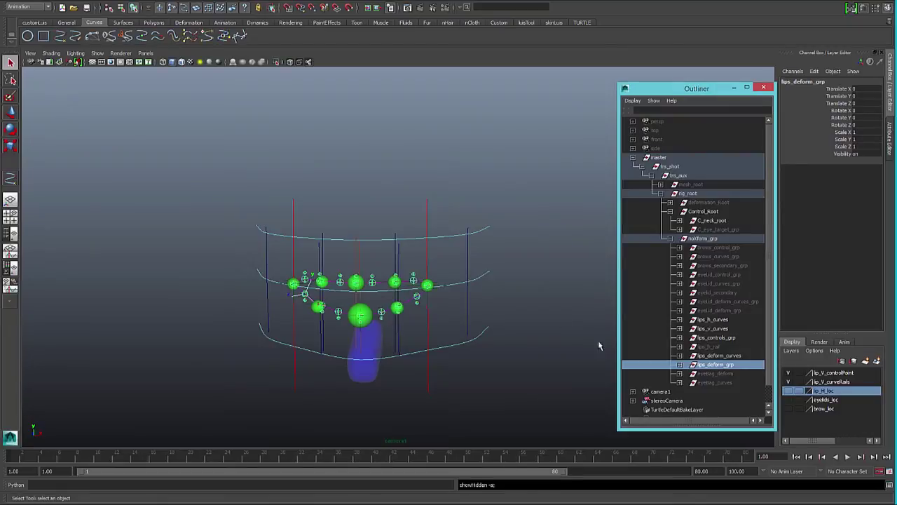
{"action": "left_click", "coordinate": [712, 203]}
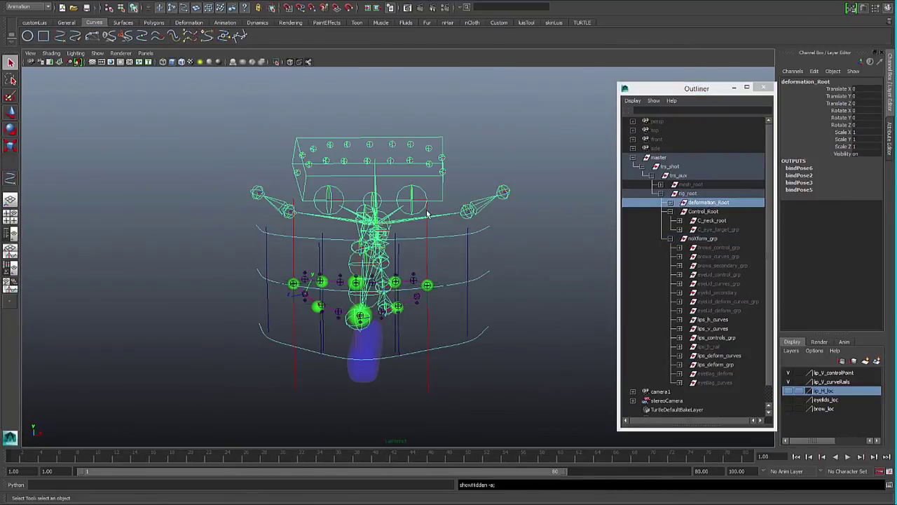
- Unhide mesh_root and select the left upper lip bind joint nearest the center of the mouth
{"action": "left_click", "coordinate": [691, 184]}
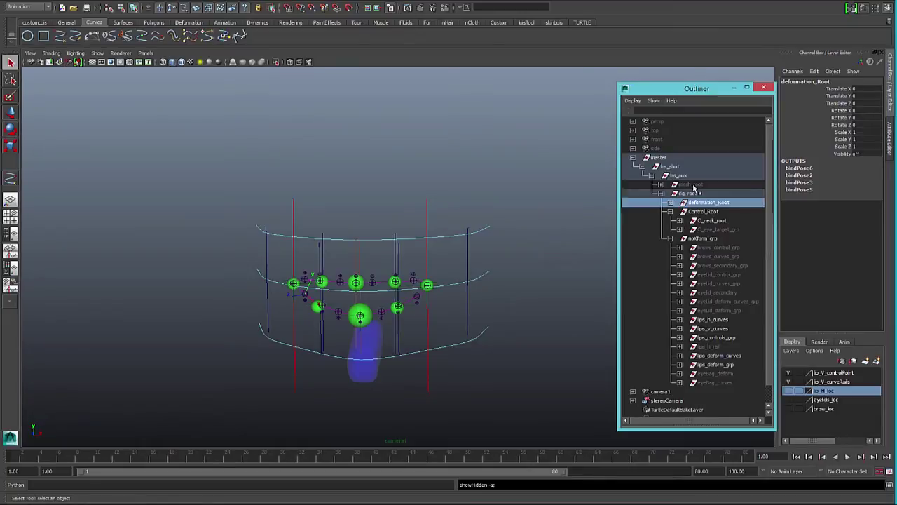
{"action": "key", "text": "shift+h"}
{"action": "left_click", "coordinate": [419, 294]}
{"action": "scroll", "coordinate": [419, 294], "scroll_direction": "up", "scroll_amount": 2}
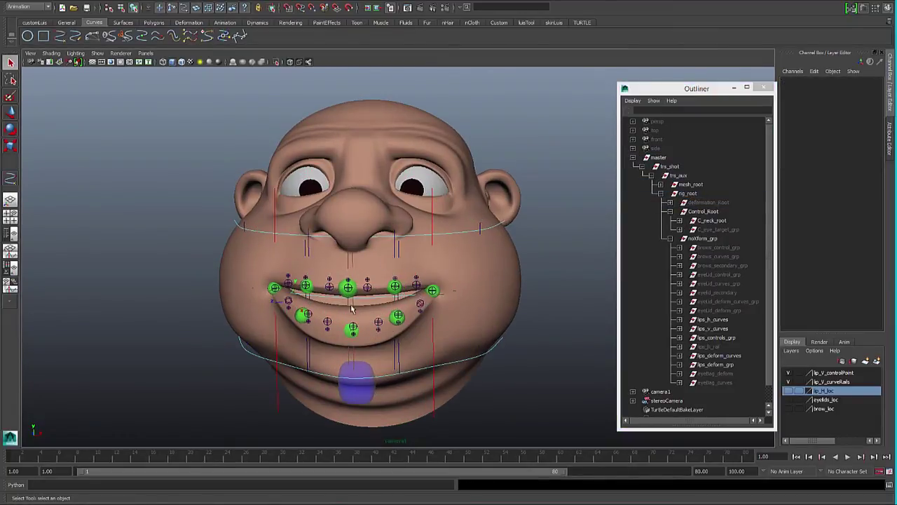
{"action": "left_click", "coordinate": [369, 289]}
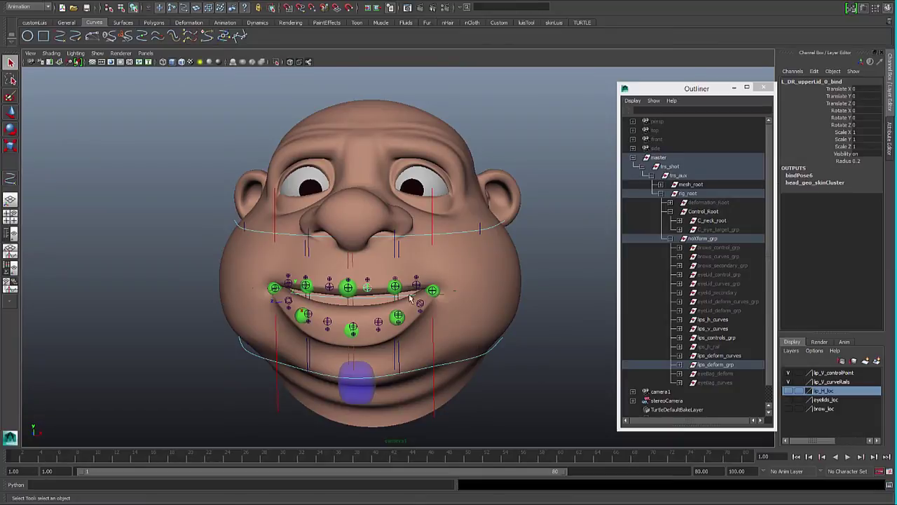
- Move the left lip corner control to about X 0.57, Y 0.43, Z -0.10 and select the upper lip bind joint beside it
{"action": "left_click", "coordinate": [435, 292]}
{"action": "key", "text": "w"}
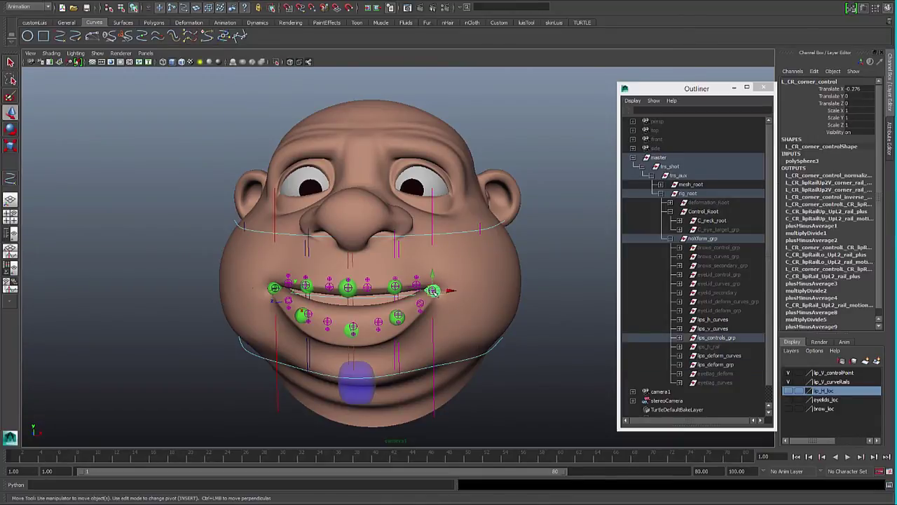
{"action": "left_click_drag", "start_coordinate": [436, 291], "coordinate": [469, 273]}
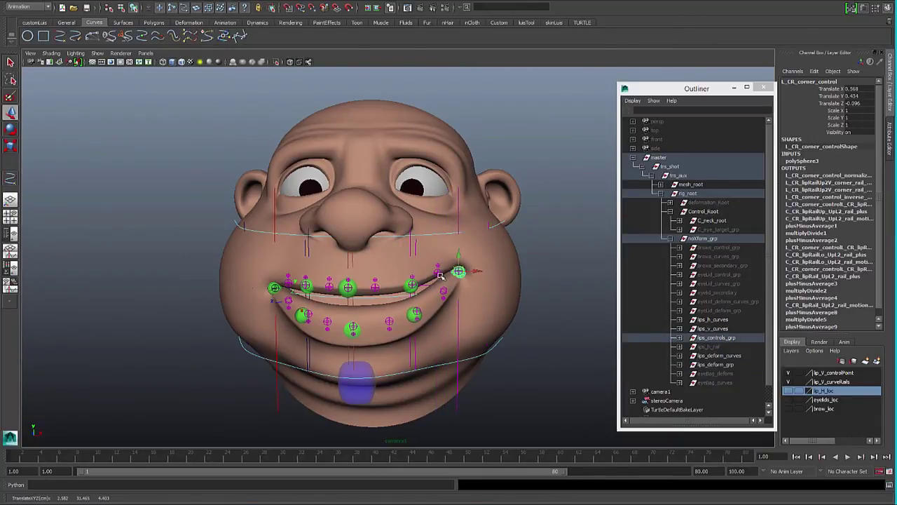
{"action": "left_click", "coordinate": [438, 274]}
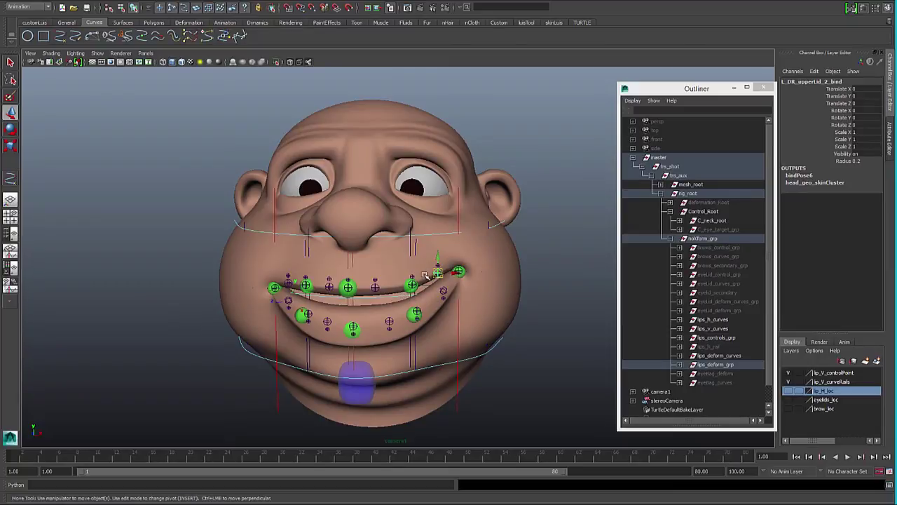
- Select the small secondary bind joint above the left middle upper lip control, and clear the selection
{"action": "key", "text": "q"}
{"action": "left_click", "coordinate": [413, 279]}
{"action": "key", "text": "w"}
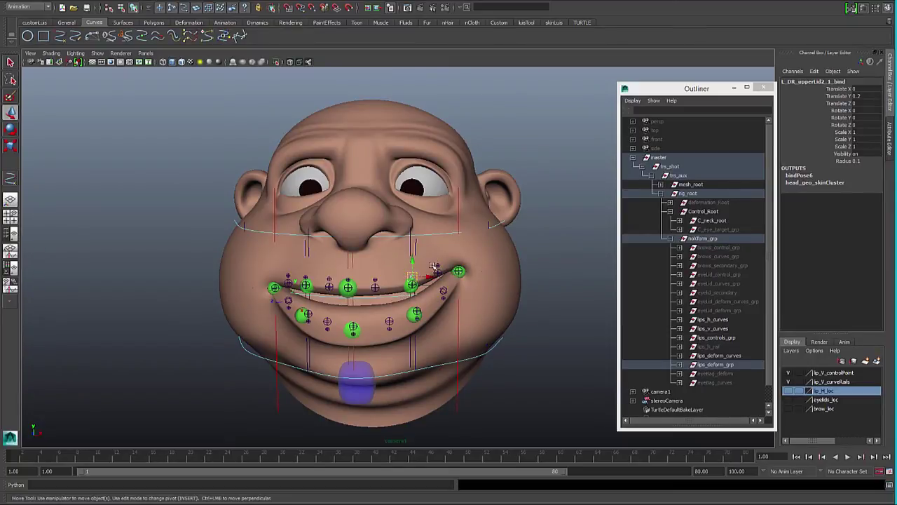
{"action": "key", "text": "q"}
{"action": "left_click", "coordinate": [468, 256]}
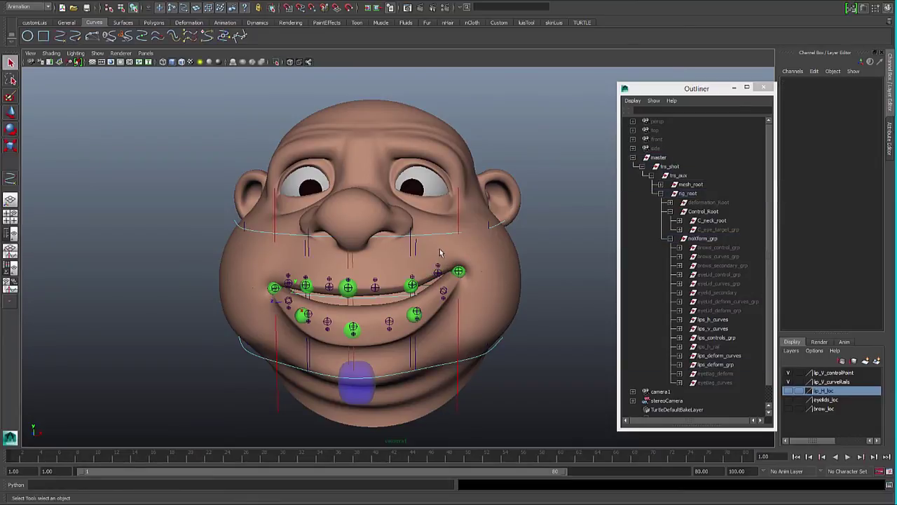
- Select the main upper lip bind joint just left of the mouth's center and the small secondary joints along that lip
{"action": "left_click", "coordinate": [377, 288]}
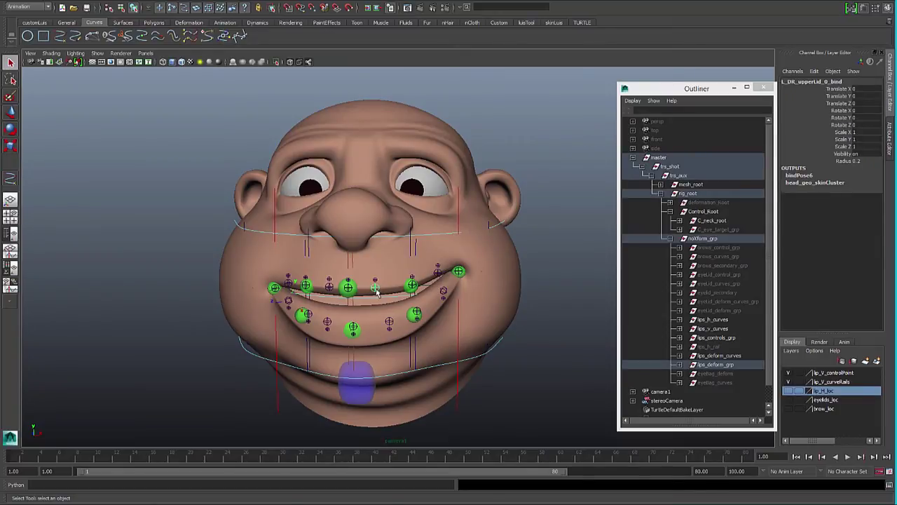
{"action": "left_click", "coordinate": [378, 286]}
{"action": "scroll", "coordinate": [421, 283], "scroll_direction": "up", "scroll_amount": 3}
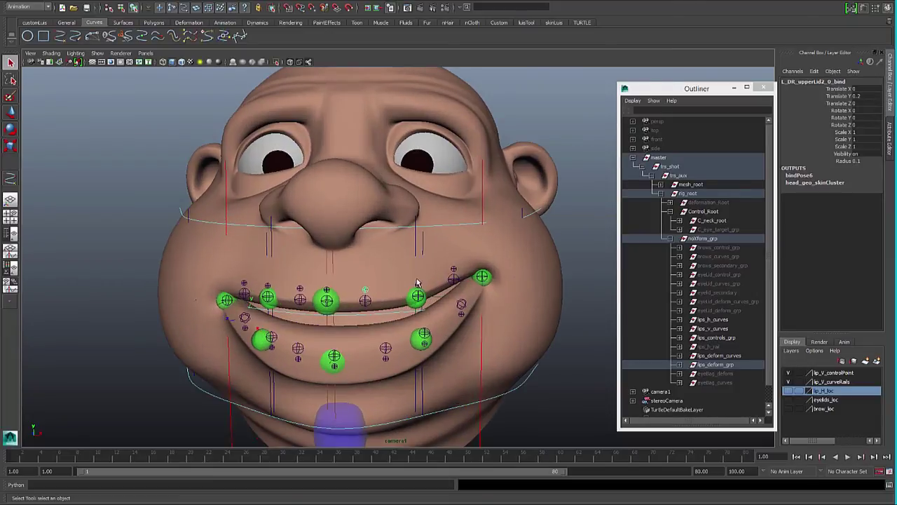
{"action": "scroll", "coordinate": [413, 289], "scroll_direction": "down", "scroll_amount": 3}
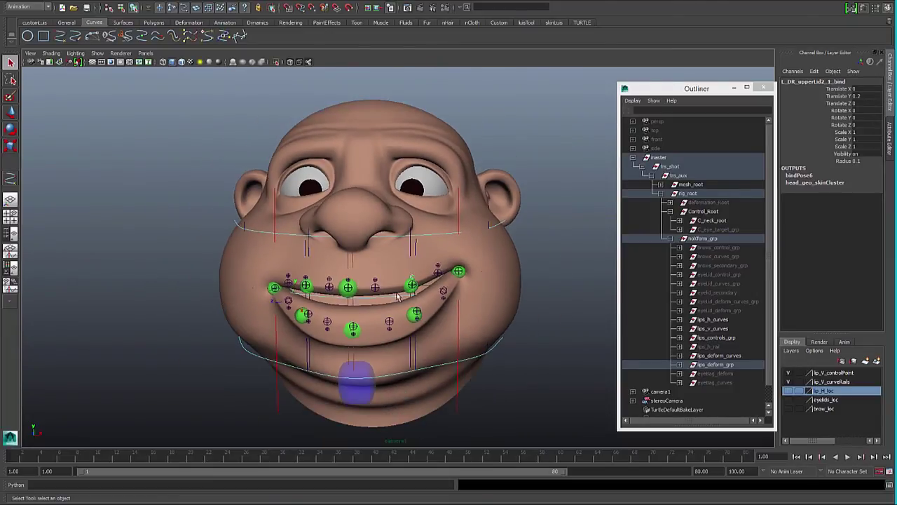
- Move the left lip corner control to about X 0.46, Y 0.85, Z -0.10 and raise the left upper lip middle control
{"action": "left_click", "coordinate": [459, 272]}
{"action": "key", "text": "w"}
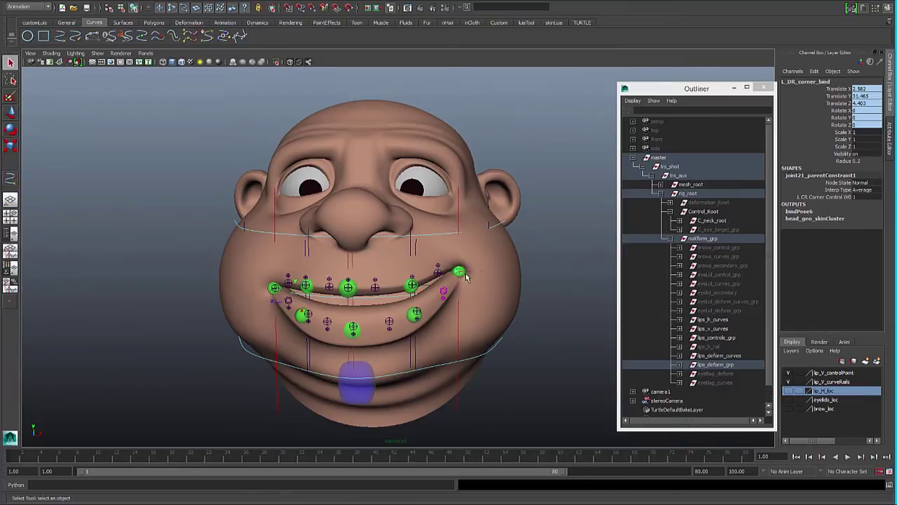
{"action": "left_click", "coordinate": [460, 273]}
{"action": "left_click_drag", "start_coordinate": [457, 273], "coordinate": [455, 240]}
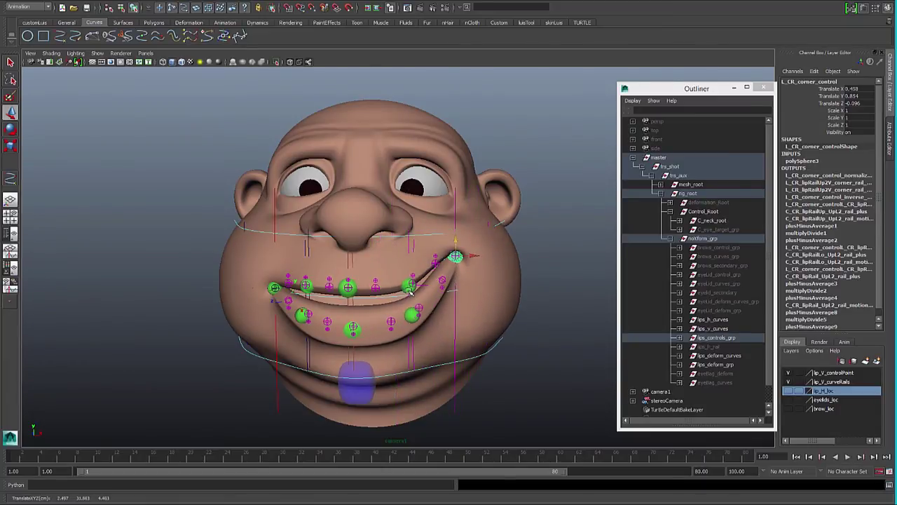
{"action": "left_click", "coordinate": [410, 287]}
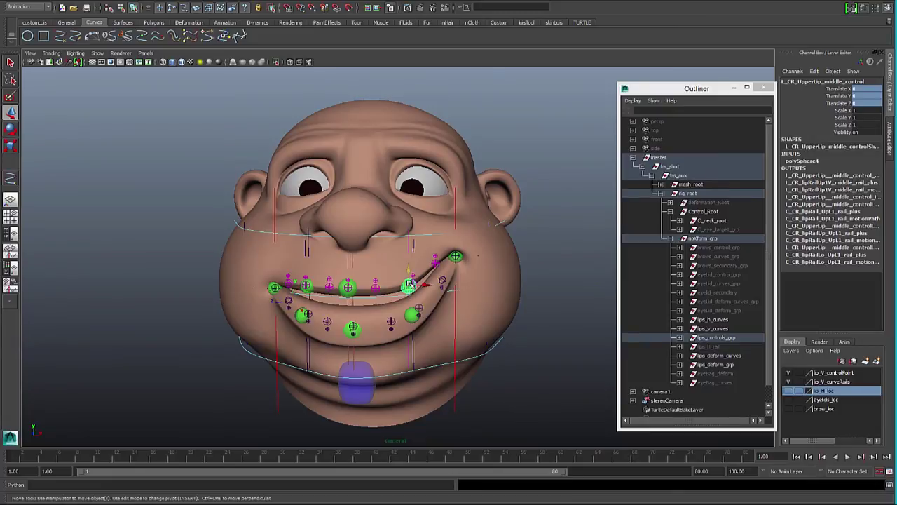
{"action": "left_click_drag", "start_coordinate": [410, 284], "coordinate": [409, 269]}
- Move the left lower lip middle control to about X 0.10, Y 0.62, Z 0
{"action": "left_click", "coordinate": [416, 316]}
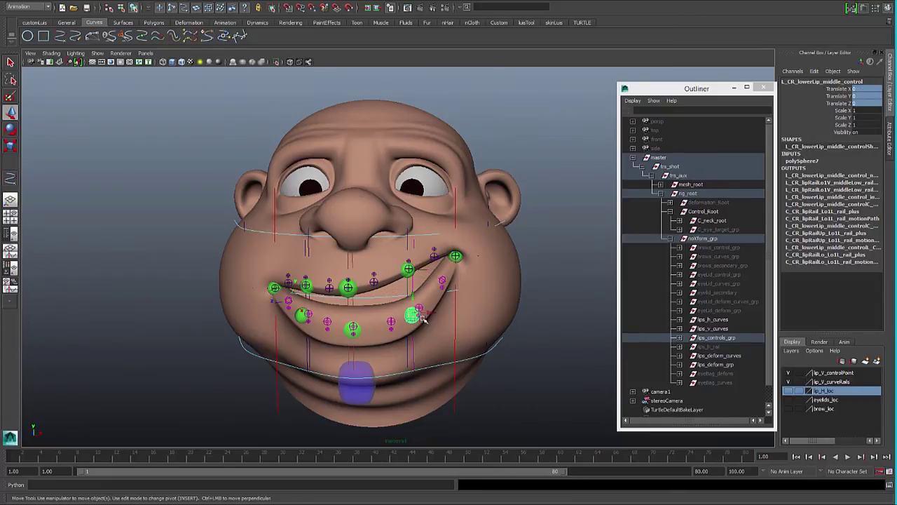
{"action": "left_click_drag", "start_coordinate": [424, 316], "coordinate": [435, 311]}
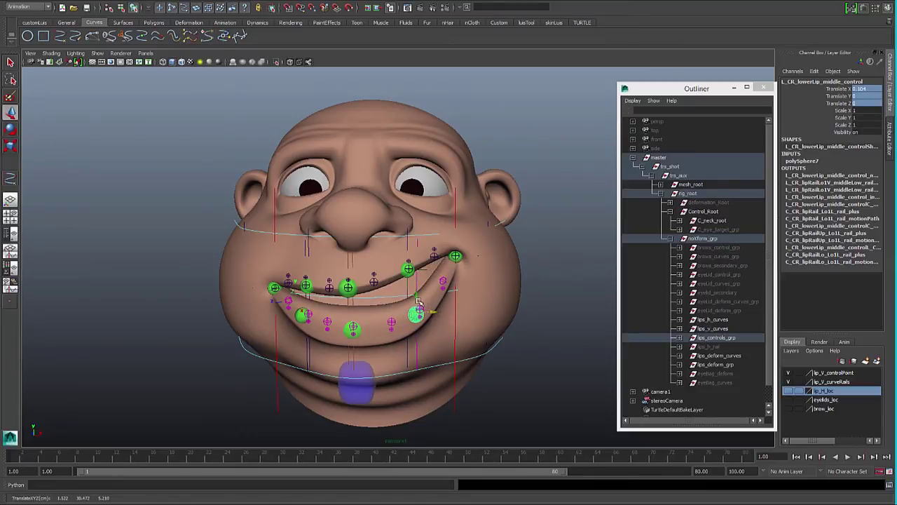
{"action": "left_click", "coordinate": [417, 308]}
{"action": "left_click", "coordinate": [414, 316]}
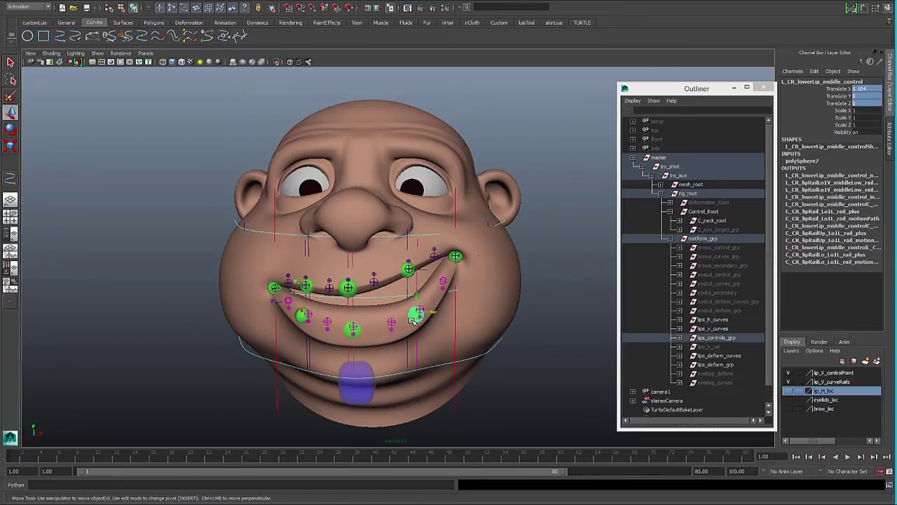
{"action": "left_click_drag", "start_coordinate": [415, 301], "coordinate": [416, 277]}
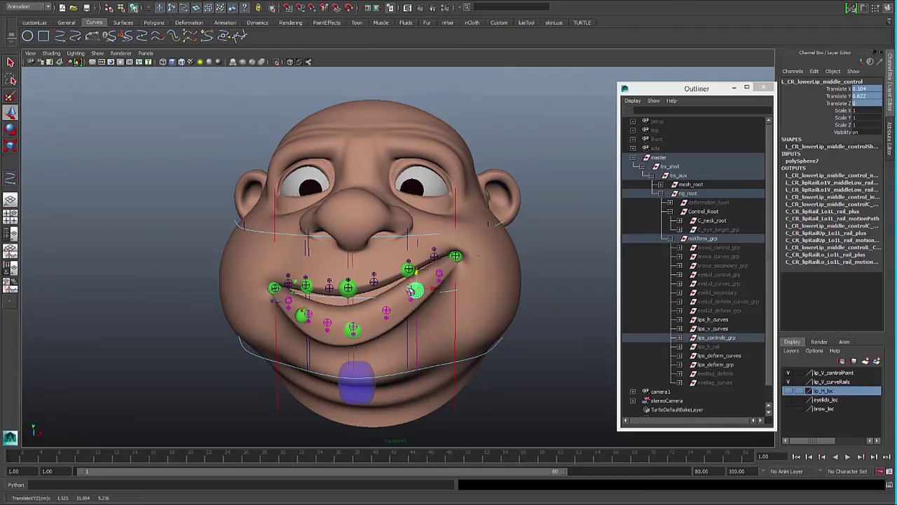
- Raise the center lower lip control and move the right lip corner control to about X 0.52, Y 0.48, Z 0
{"action": "left_click", "coordinate": [352, 329]}
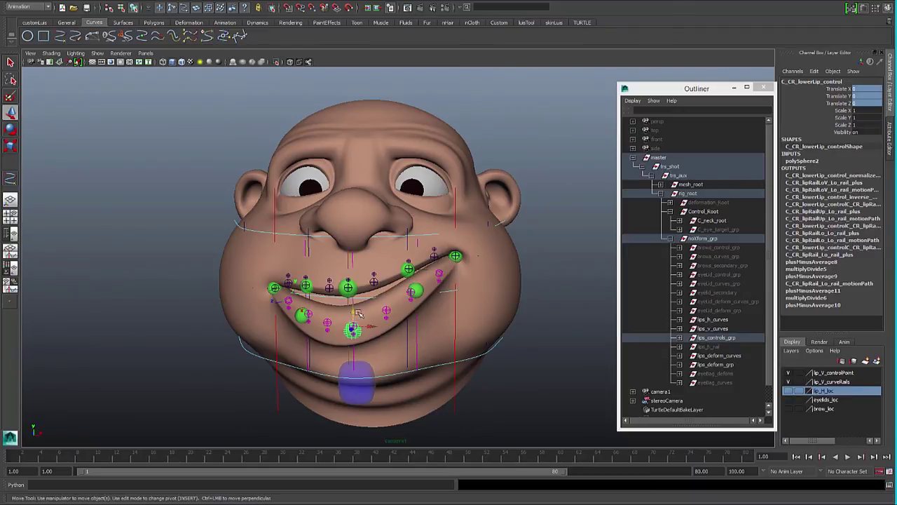
{"action": "left_click_drag", "start_coordinate": [354, 315], "coordinate": [277, 268]}
{"action": "left_click", "coordinate": [299, 316]}
{"action": "left_click", "coordinate": [289, 306]}
{"action": "left_click", "coordinate": [290, 304]}
{"action": "left_click_drag", "start_coordinate": [377, 299], "coordinate": [389, 306], "text": "alt"}
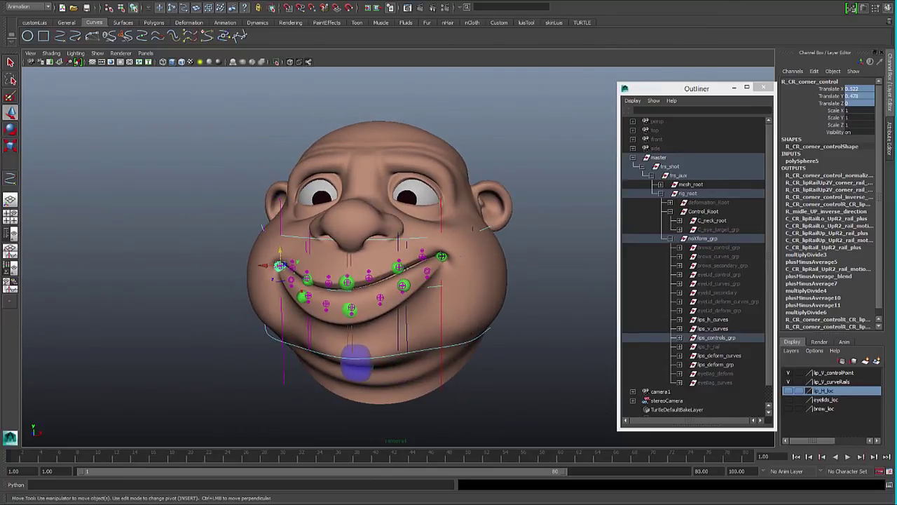